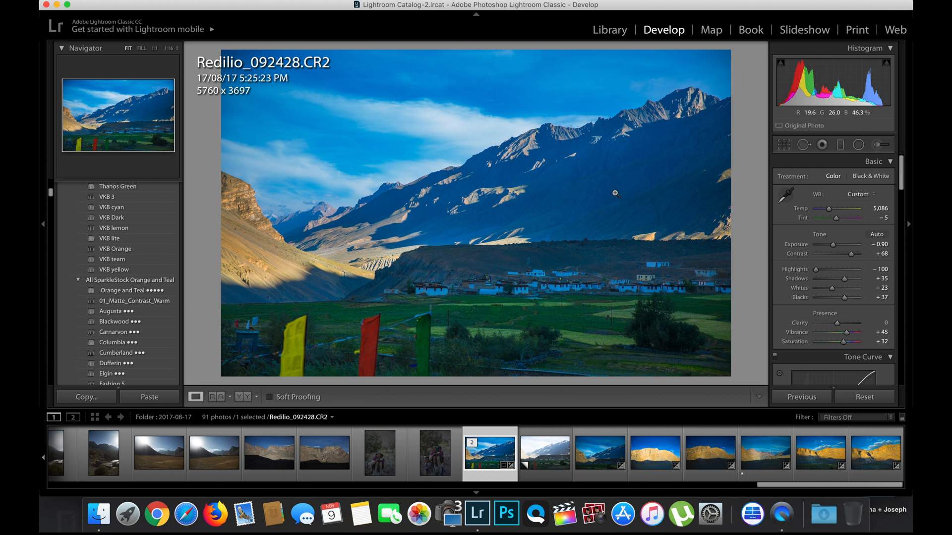
# Compare the edited landscape photo with its before view, then open its unedited virtual copy
pyautogui.press('\\')
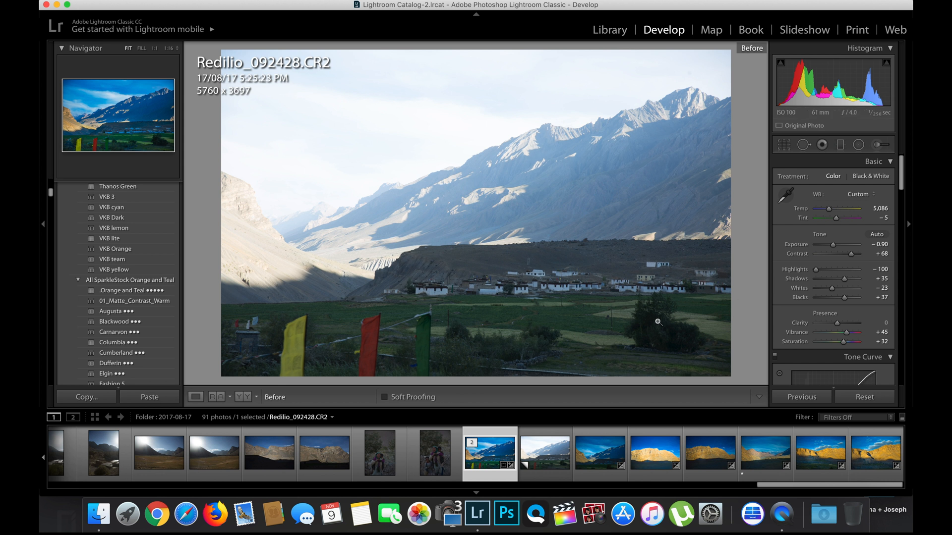
pyautogui.click(555, 446)
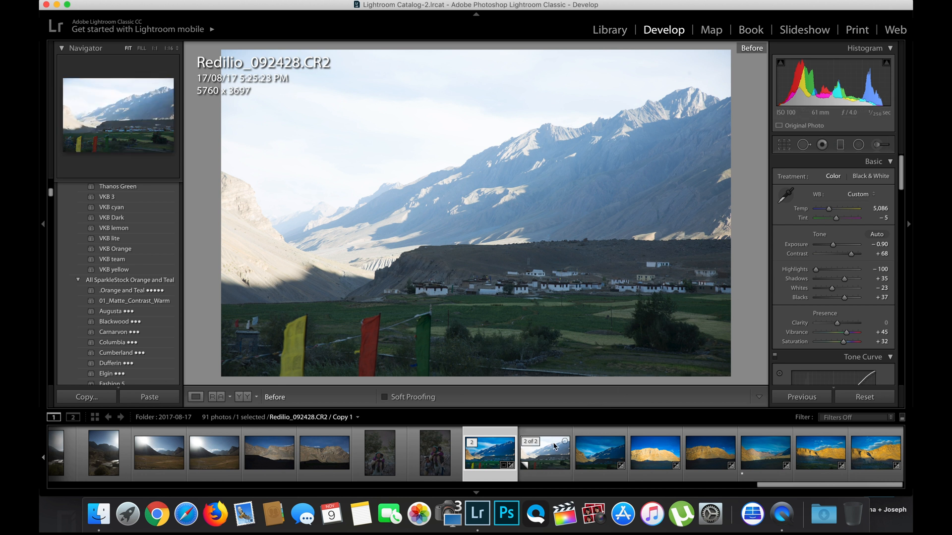
pyautogui.press('\\')
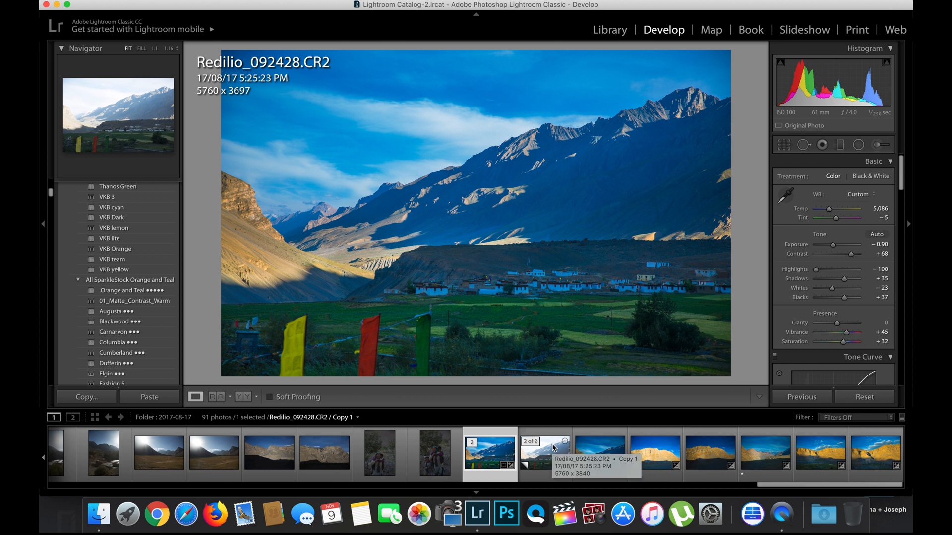
pyautogui.click(554, 448)
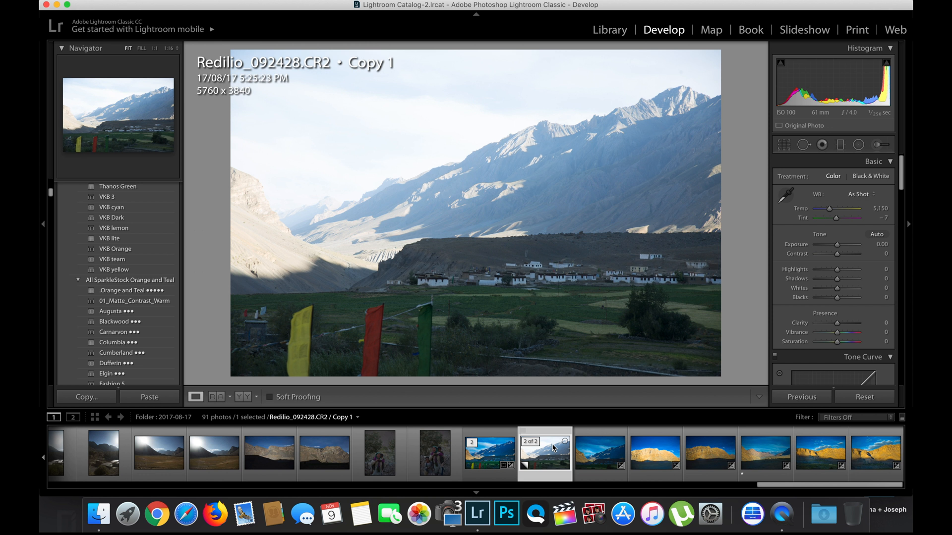
pyautogui.moveTo(838, 245); pyautogui.dragTo(825, 247)
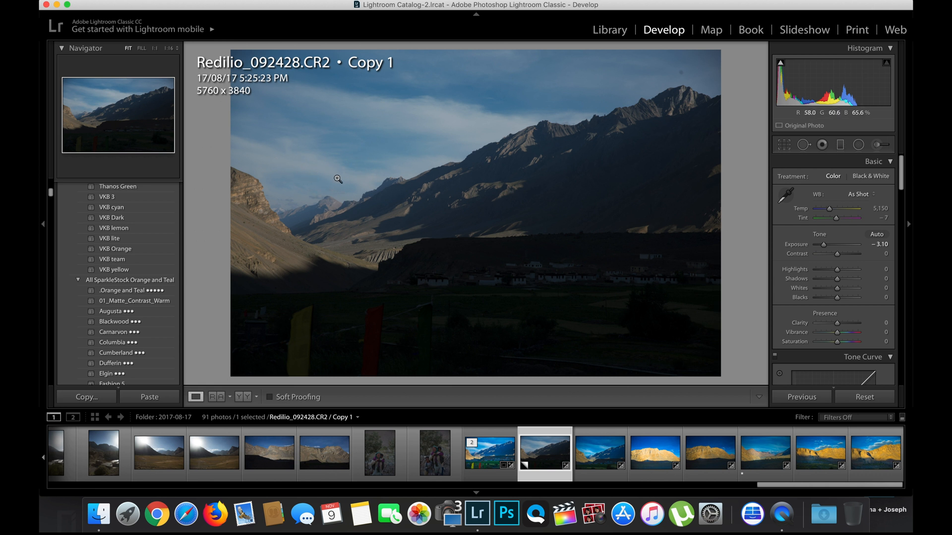
pyautogui.doubleClick(825, 248)
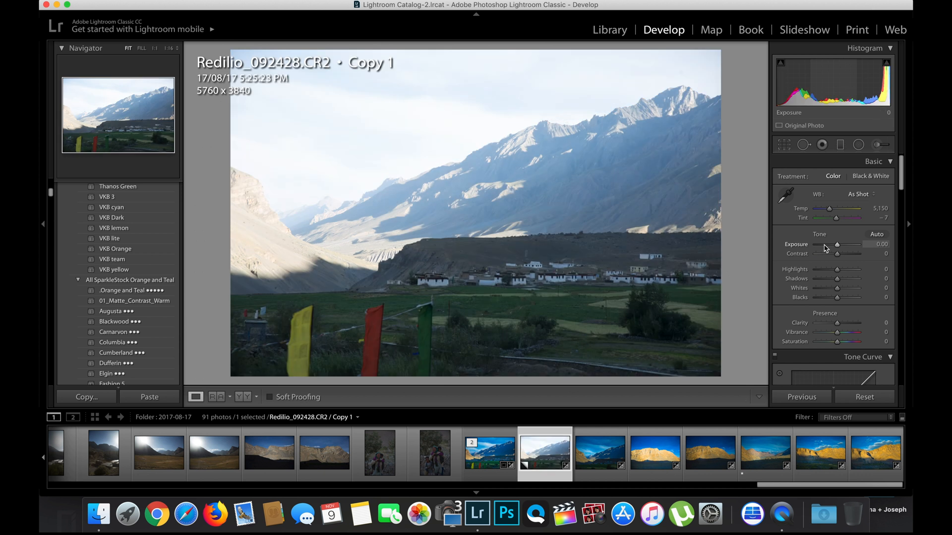
pyautogui.click(822, 245)
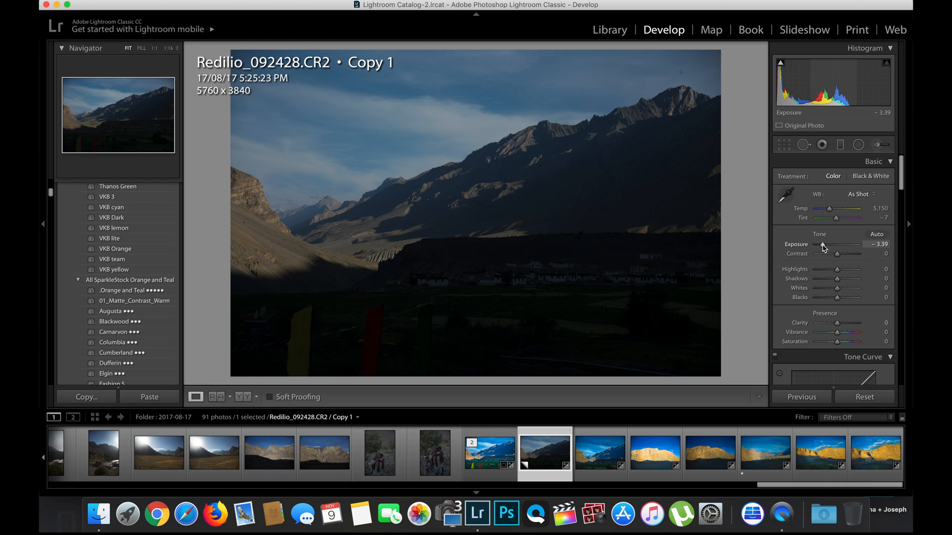
pyautogui.doubleClick(823, 246)
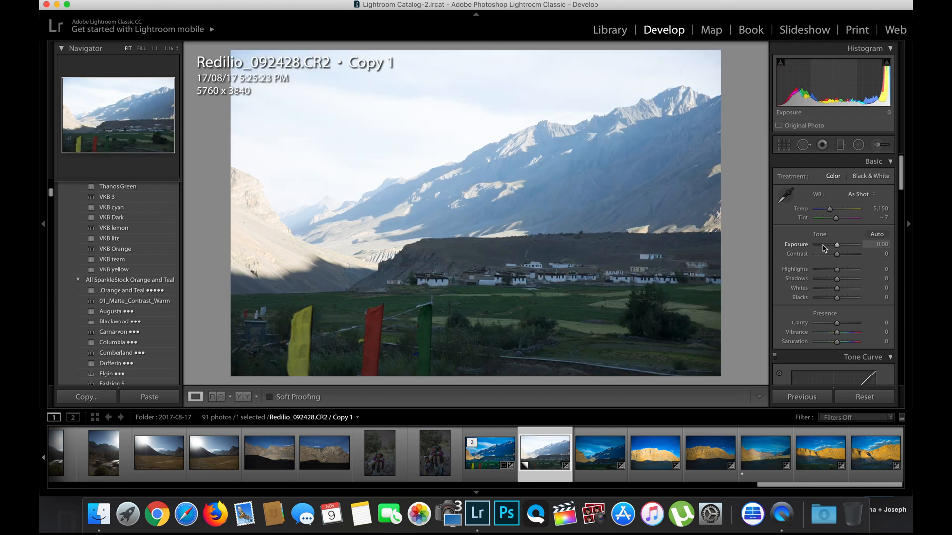
pyautogui.click(824, 247)
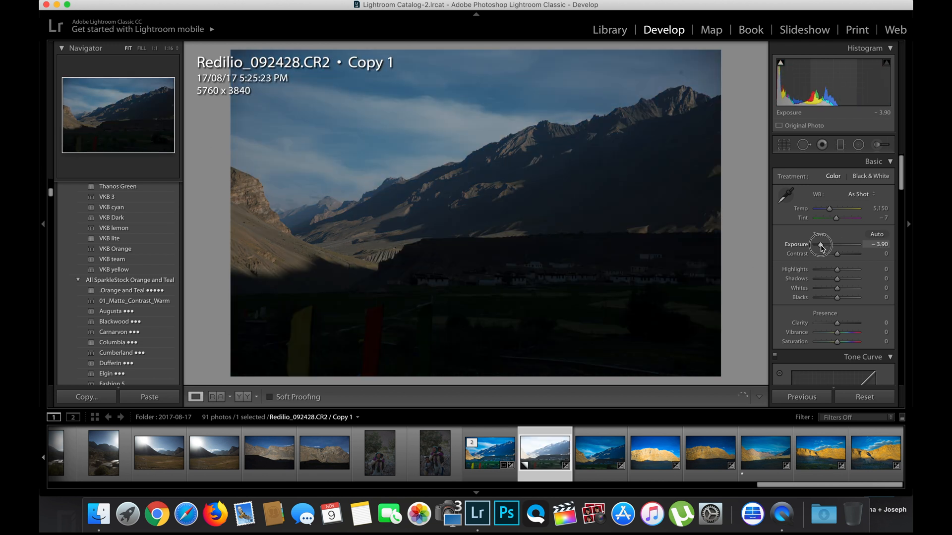
pyautogui.moveTo(824, 247); pyautogui.dragTo(827, 249)
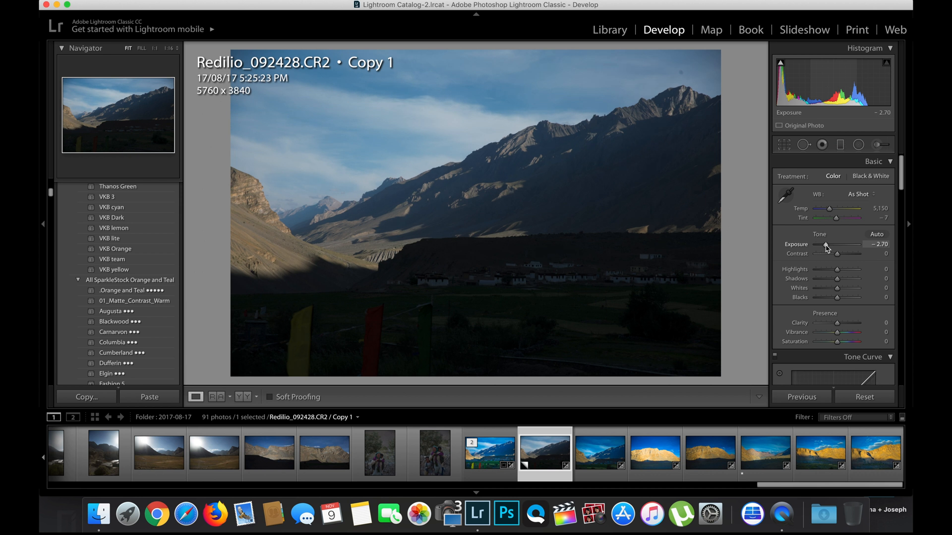
pyautogui.doubleClick(826, 246)
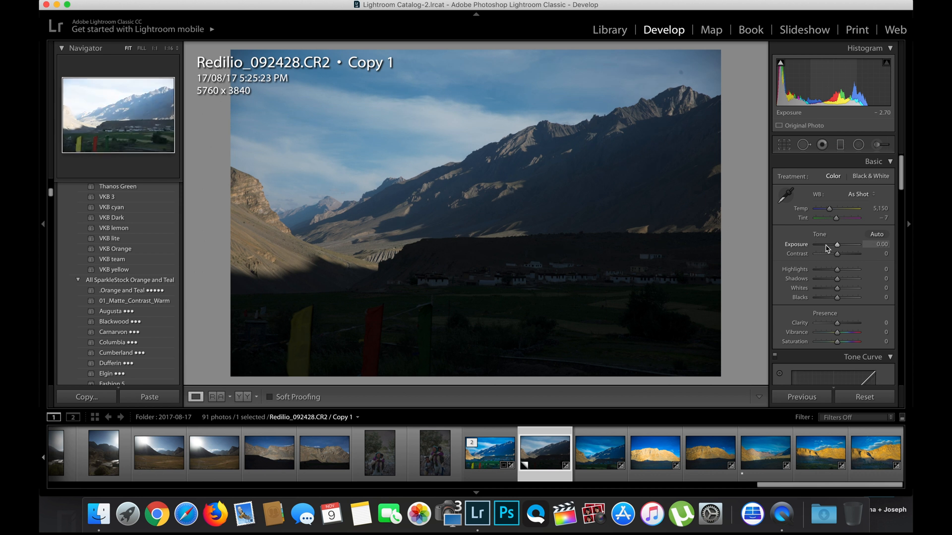
# Set Exposure to -1.45, Contrast +53, Highlights -100, Shadows +81, Whites -23 and Blacks -21
pyautogui.click(837, 246)
pyautogui.moveTo(837, 246); pyautogui.dragTo(848, 257)
pyautogui.moveTo(837, 269); pyautogui.dragTo(799, 273)
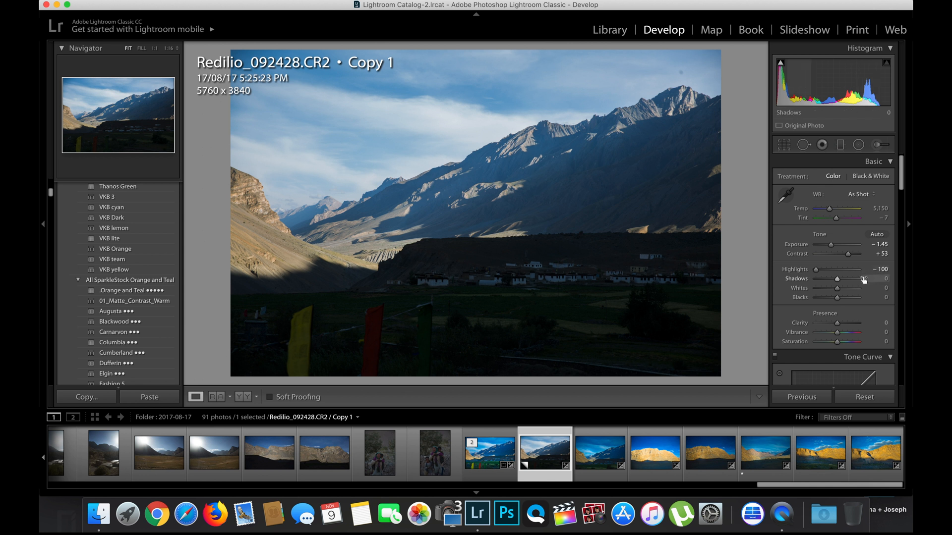
pyautogui.moveTo(863, 279); pyautogui.dragTo(837, 305)
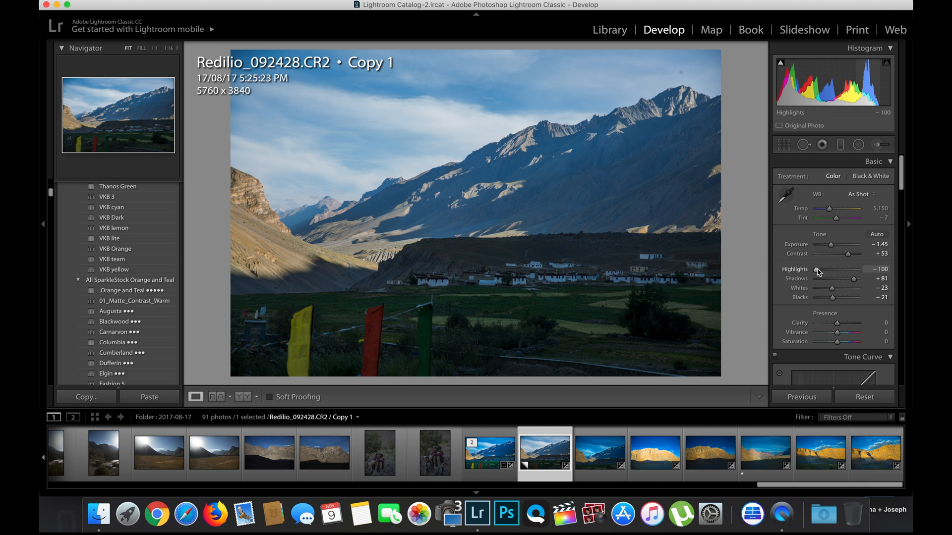
# Toggle between the before and after views to compare the basic adjustments
pyautogui.press('\\')
pyautogui.press('\\')
pyautogui.press('\\')
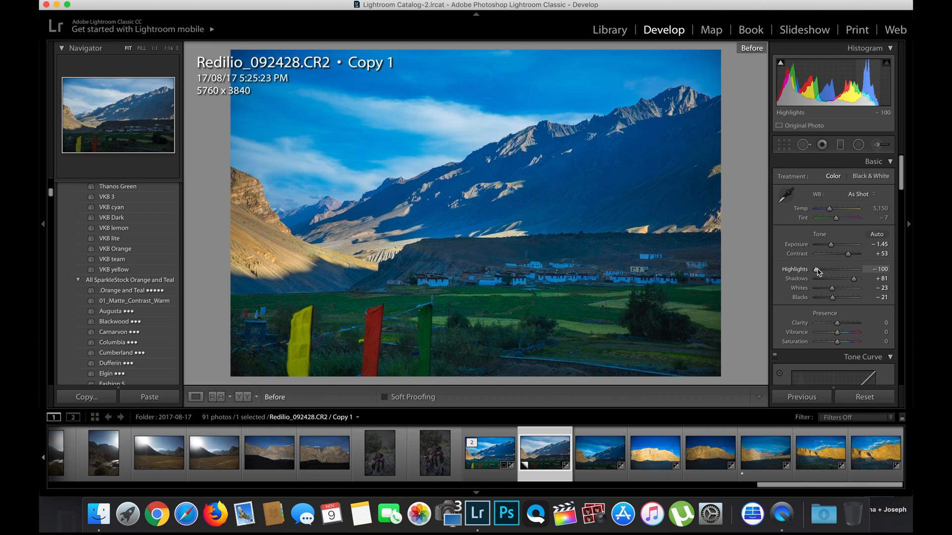
pyautogui.press('\\')
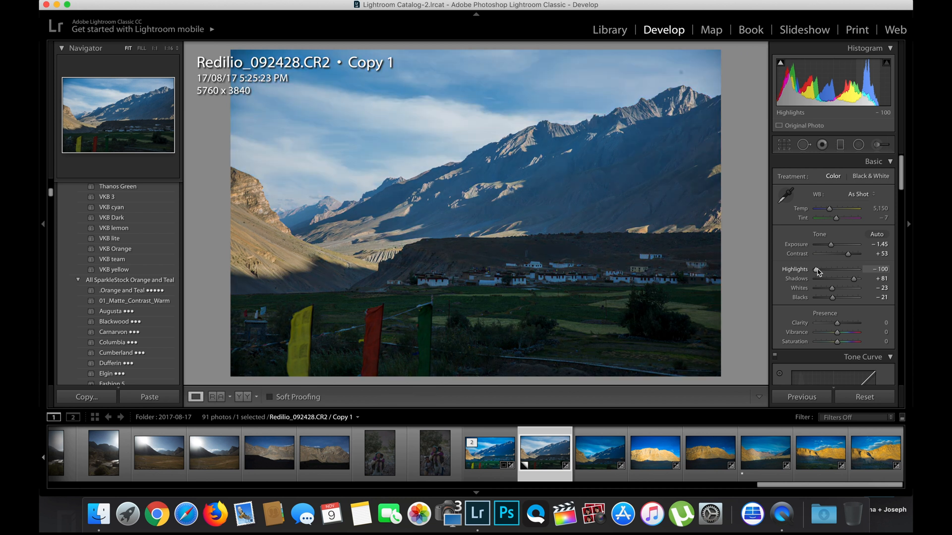
pyautogui.press('\\')
pyautogui.press('\\')
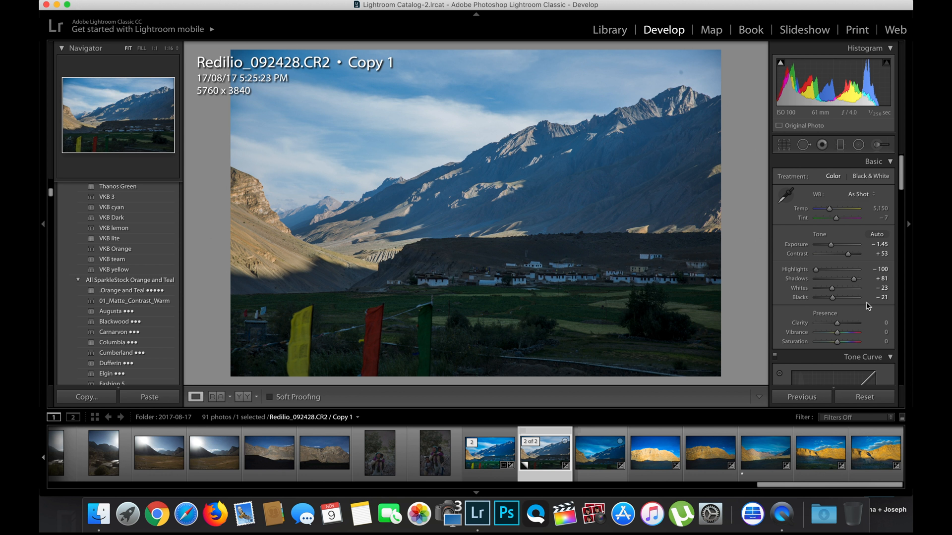
# Heal a spot in the upper right sky with the Spot Removal tool and close the tool
pyautogui.click(804, 145)
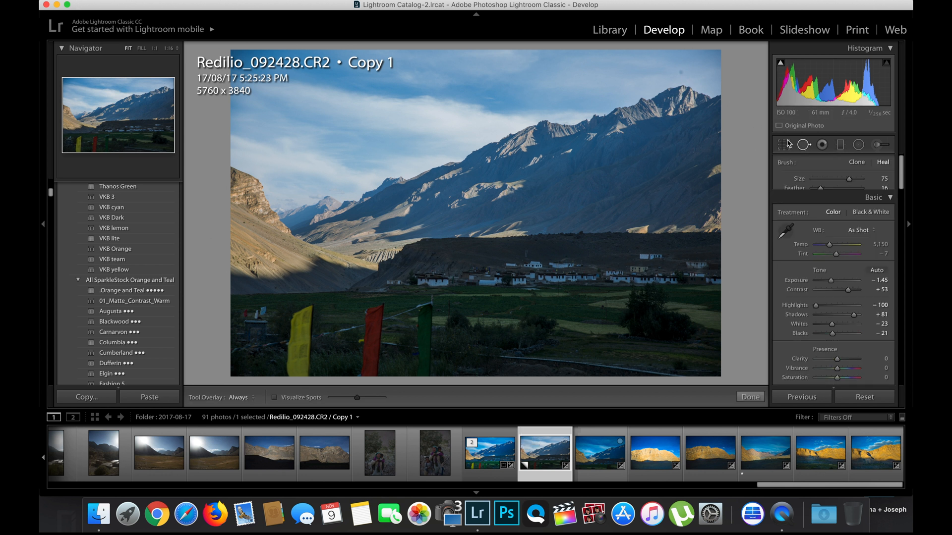
pyautogui.click(682, 72)
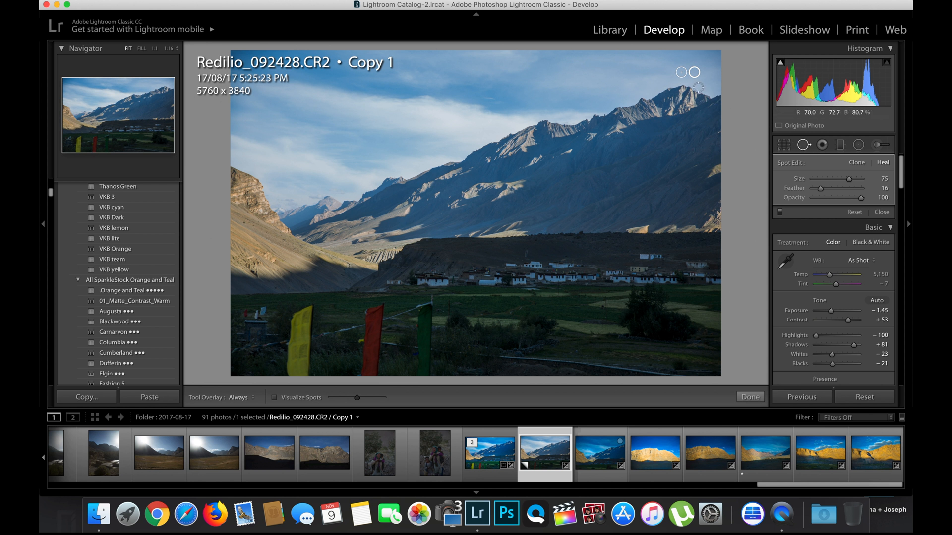
pyautogui.click(754, 396)
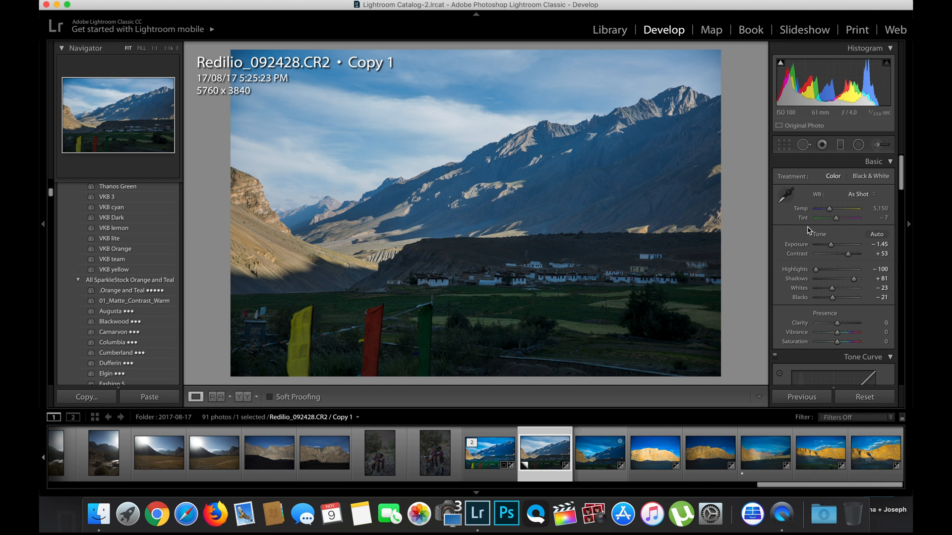
# Set Clarity to +26, Vibrance to +33 and Saturation to +25
pyautogui.click(846, 327)
pyautogui.moveTo(845, 325); pyautogui.dragTo(842, 324)
pyautogui.click(845, 332)
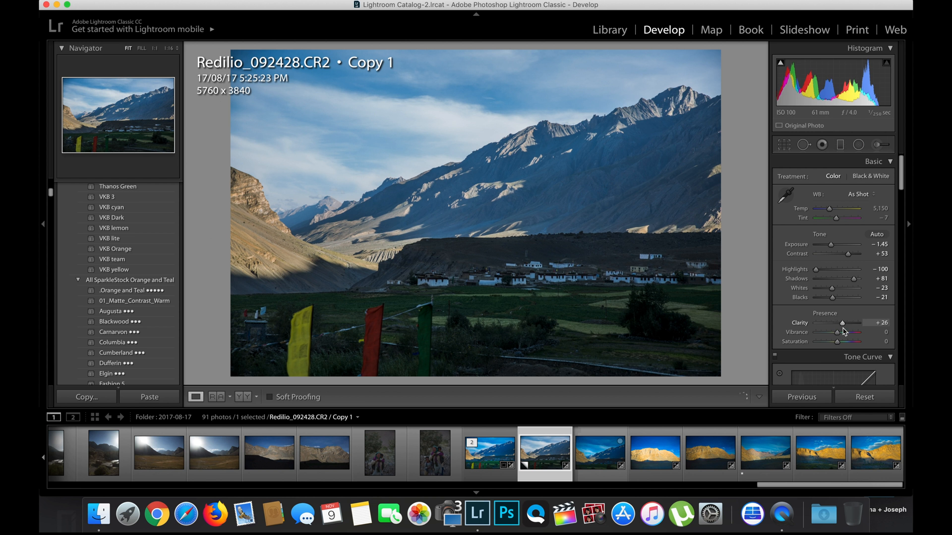
pyautogui.click(843, 342)
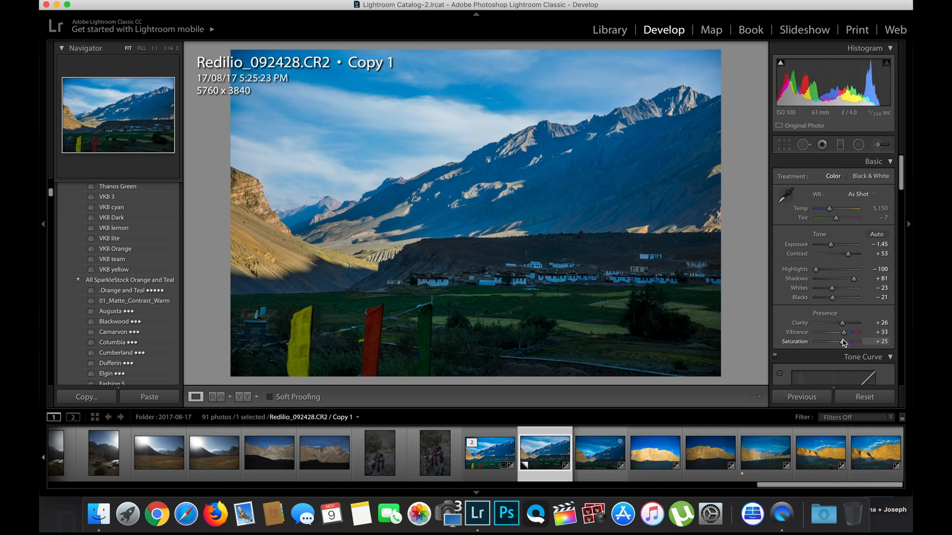
# Add a graduated filter across the sunlit mountains with Highlights -85, Exposure -0.20 and Contrast 36
pyautogui.click(843, 148)
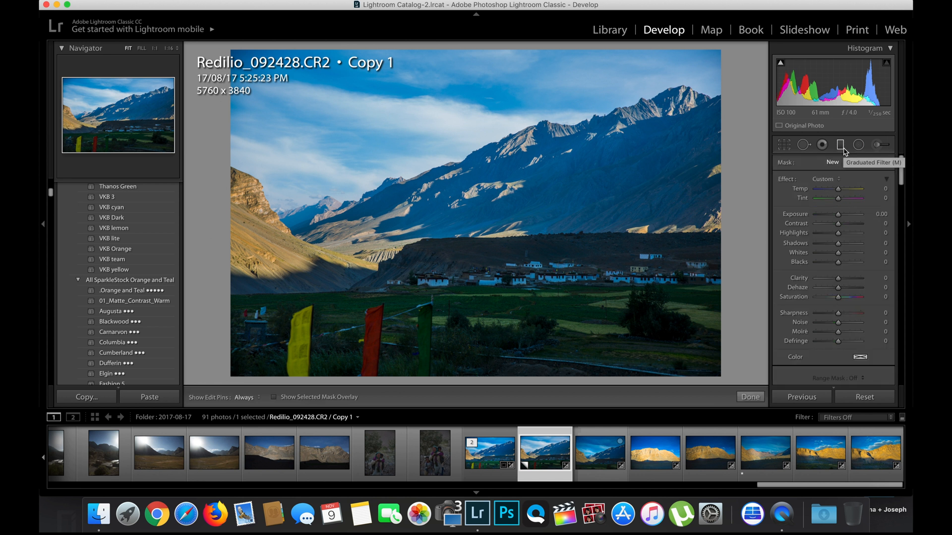
pyautogui.moveTo(416, 131); pyautogui.dragTo(439, 208)
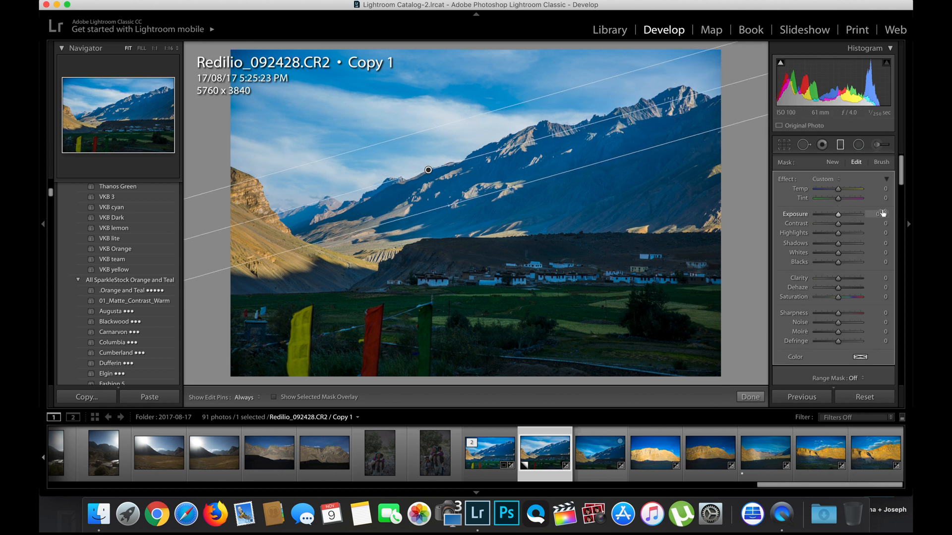
pyautogui.click(819, 233)
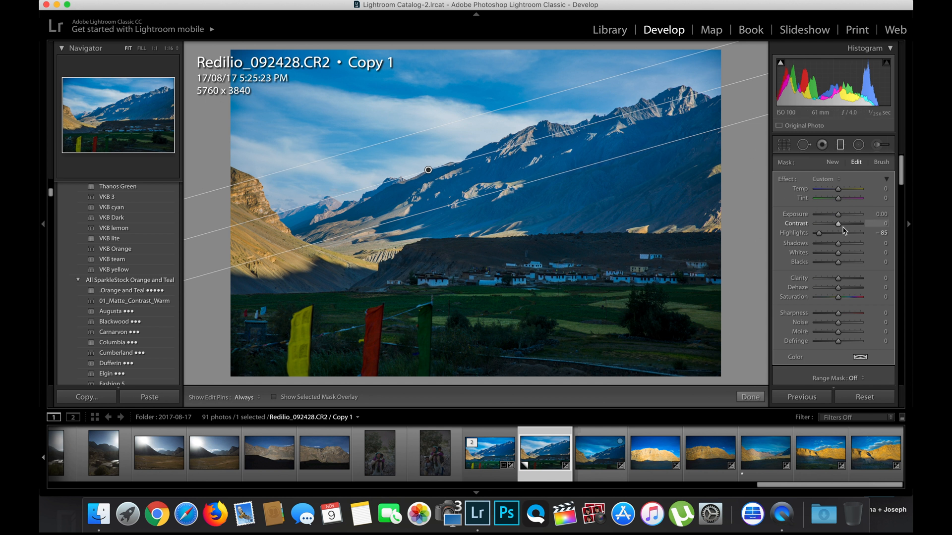
pyautogui.moveTo(837, 214); pyautogui.dragTo(847, 225)
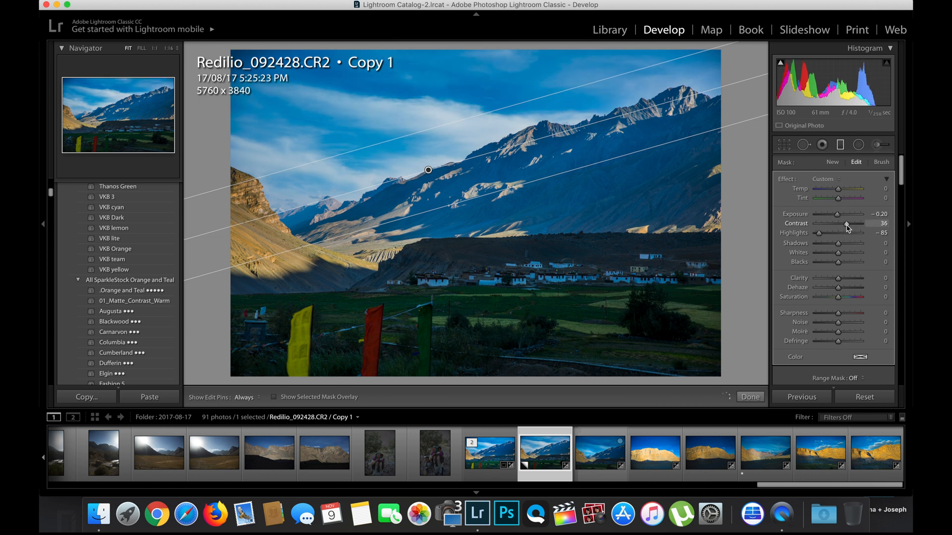
# Set the filter's Shadows to 31, Whites 18, Blacks -5 and Clarity 32, then close the filter
pyautogui.click(845, 242)
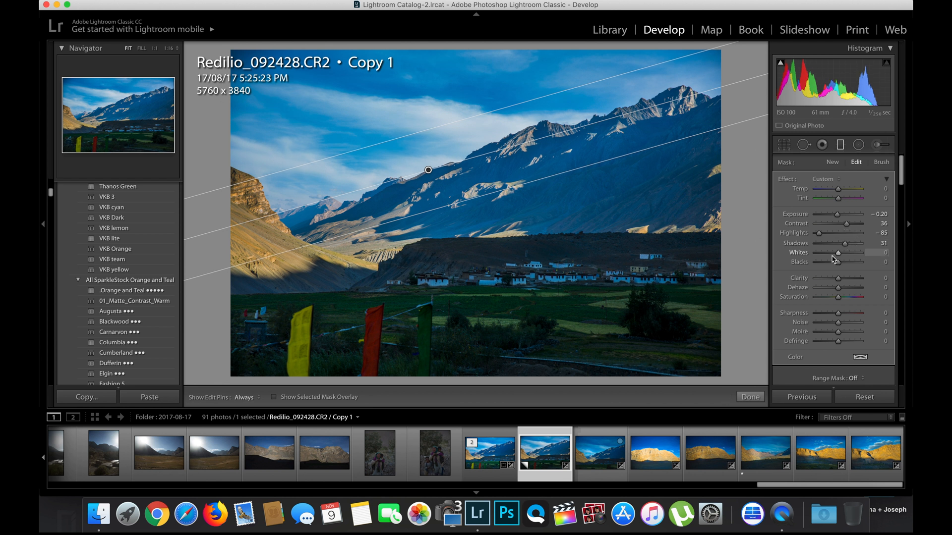
pyautogui.click(831, 256)
pyautogui.moveTo(831, 255); pyautogui.dragTo(843, 256)
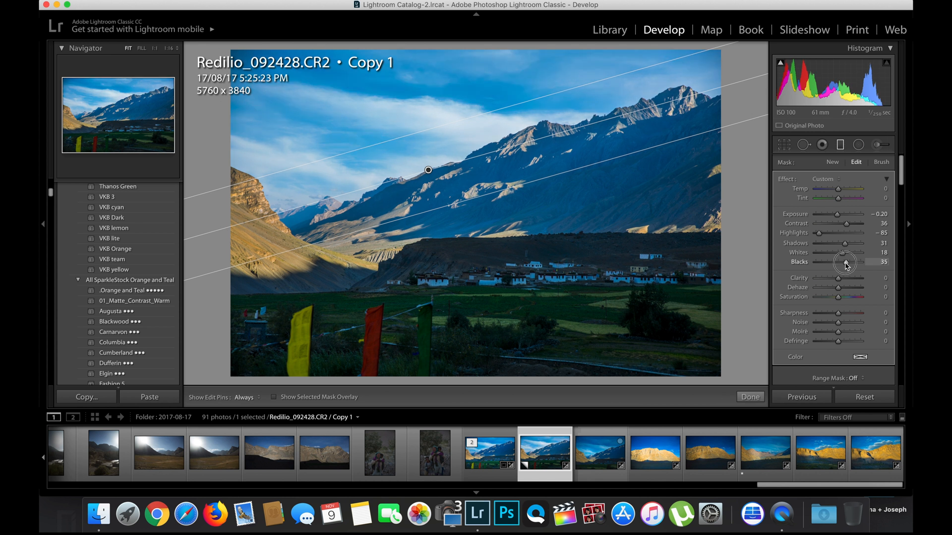
pyautogui.click(834, 263)
pyautogui.moveTo(833, 268); pyautogui.dragTo(838, 268)
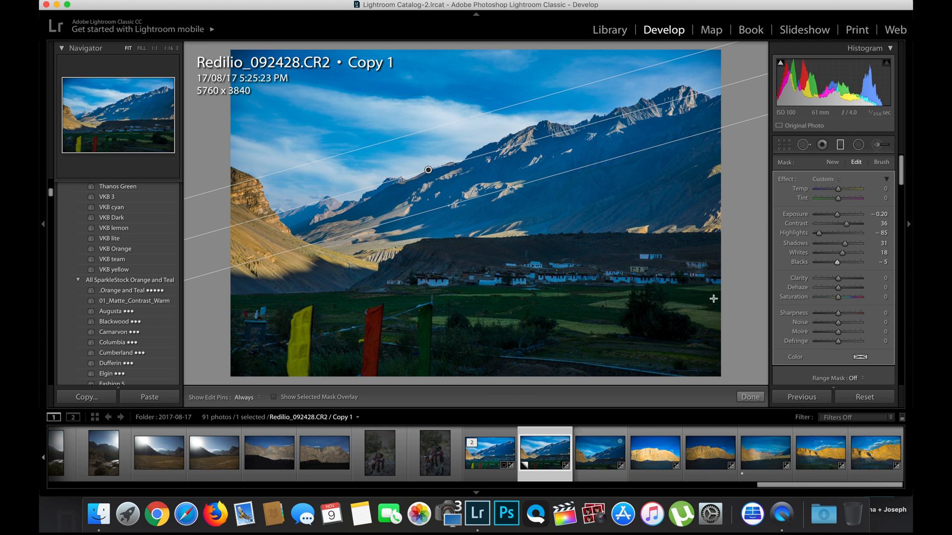
pyautogui.moveTo(842, 279); pyautogui.dragTo(847, 284)
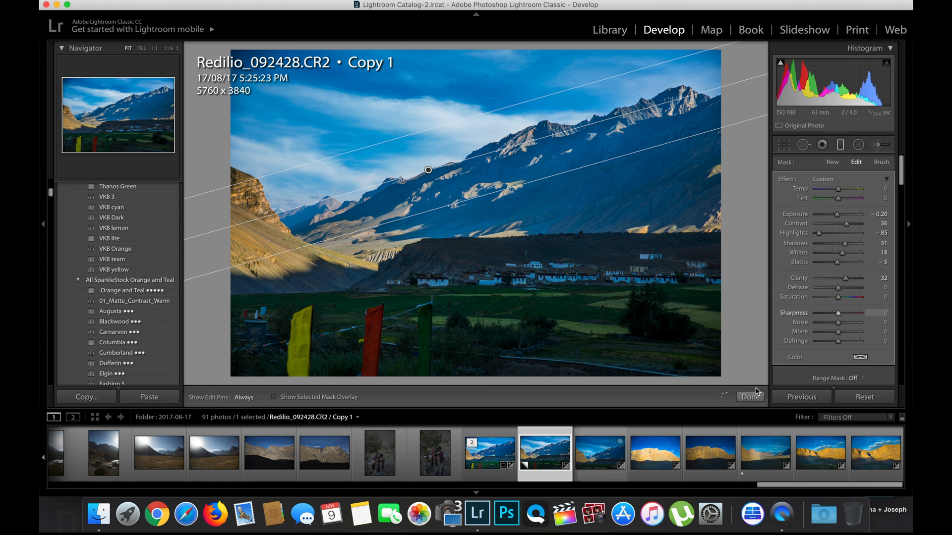
pyautogui.scroll(-2, 782, 378)
pyautogui.scroll(-1, 783, 377)
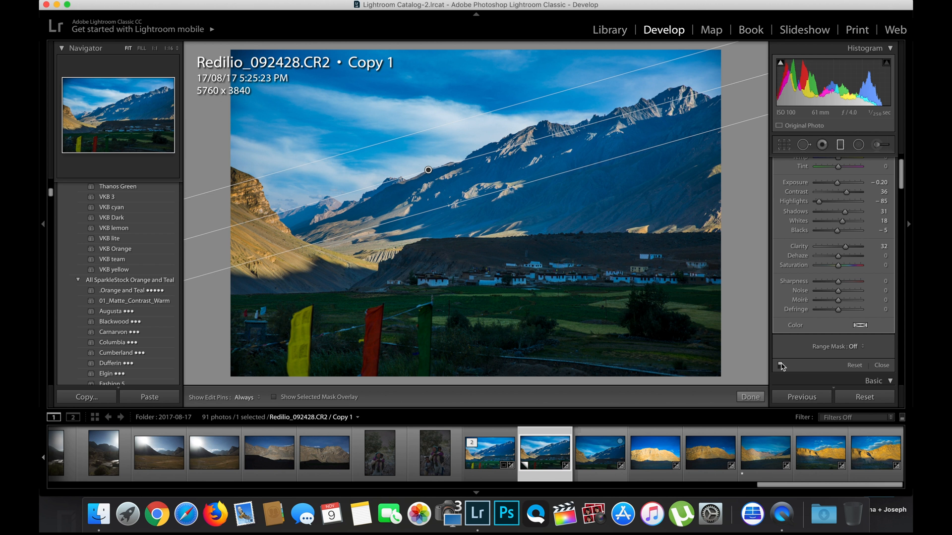
pyautogui.click(750, 398)
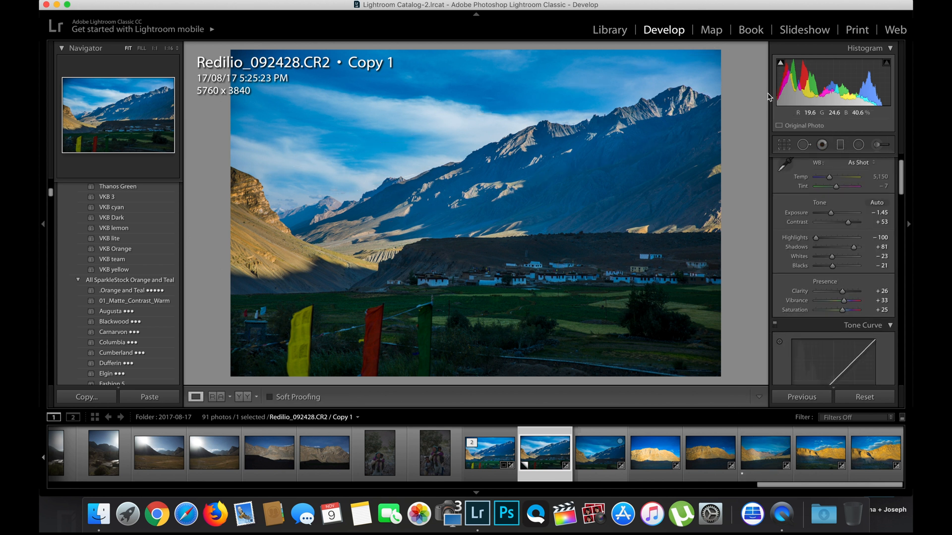
# Add a second graduated filter over the village with Highlights -66, Shadows 30 and Contrast 34
pyautogui.click(840, 144)
pyautogui.moveTo(499, 180); pyautogui.dragTo(505, 269)
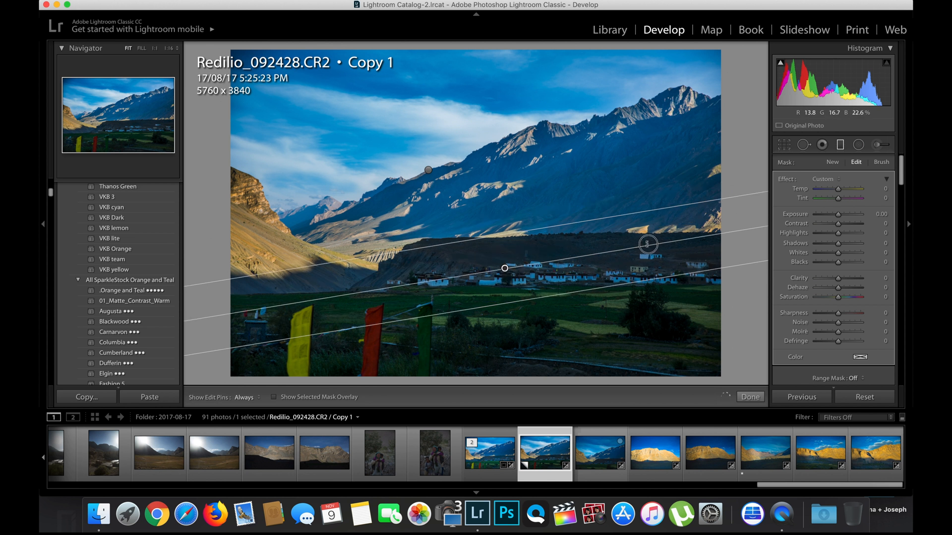
pyautogui.moveTo(653, 248); pyautogui.dragTo(654, 247)
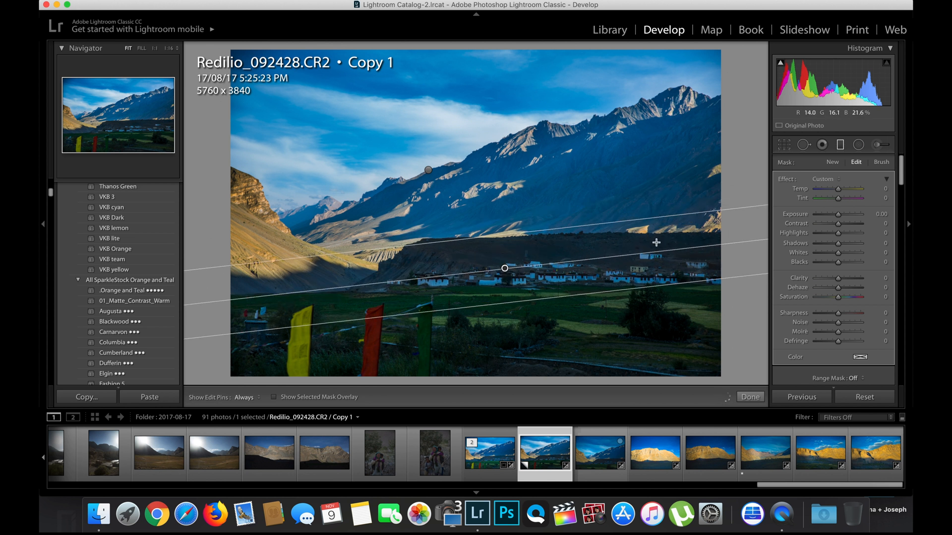
pyautogui.moveTo(838, 243)
pyautogui.mouseDown()
pyautogui.moveTo(846, 243)
pyautogui.moveTo(823, 233)
pyautogui.mouseUp()
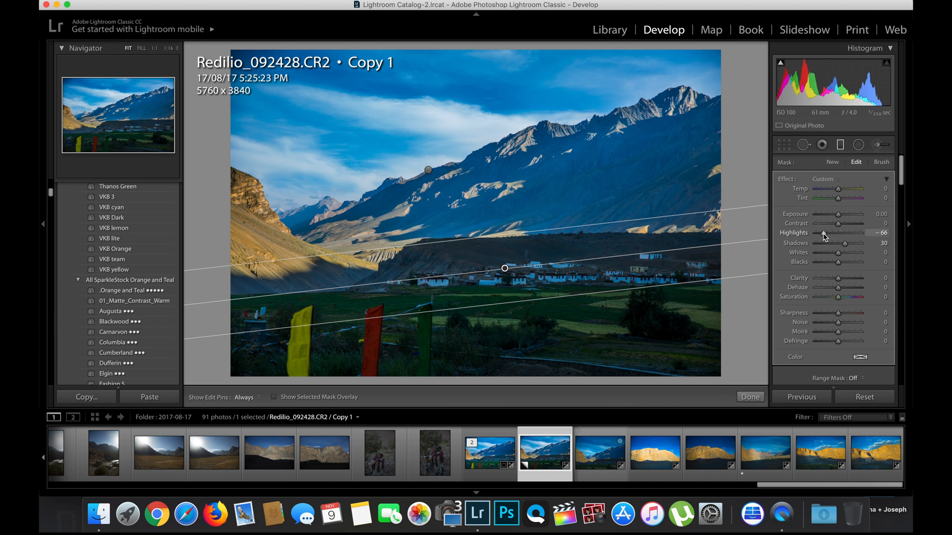
pyautogui.click(847, 224)
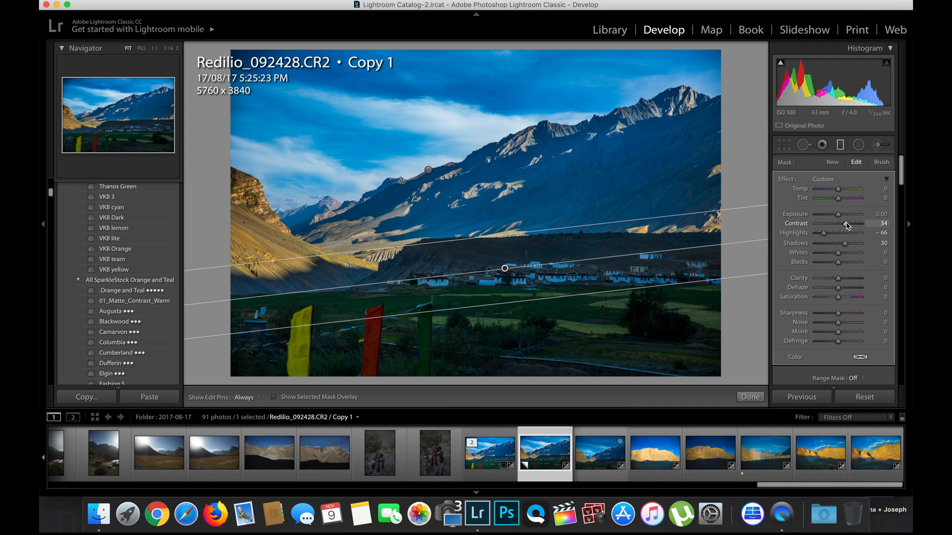
# Add a third graduated filter over the lower valley with Exposure 0.13 and Shadows 34, nudge it upward, and close it
pyautogui.click(750, 397)
pyautogui.click(840, 145)
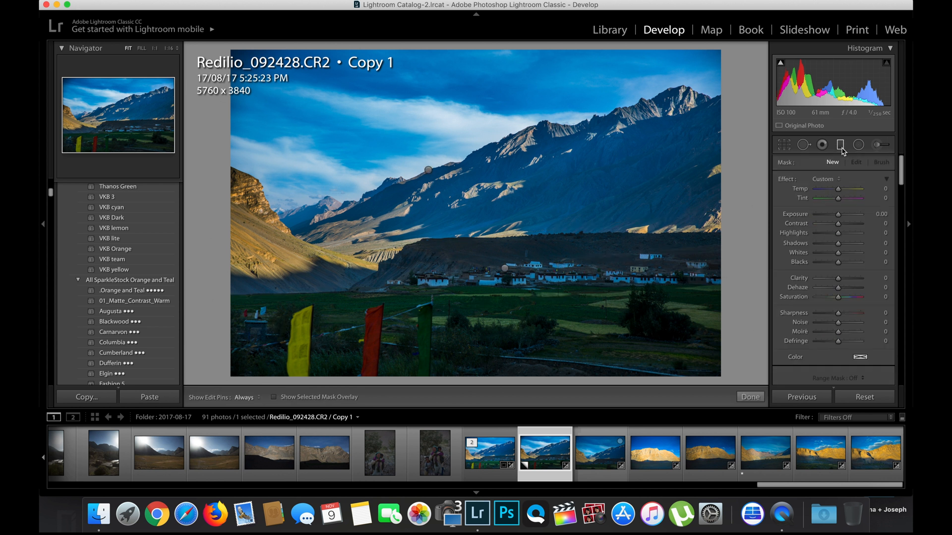
pyautogui.moveTo(544, 283)
pyautogui.mouseDown()
pyautogui.moveTo(539, 226)
pyautogui.moveTo(539, 238)
pyautogui.mouseUp()
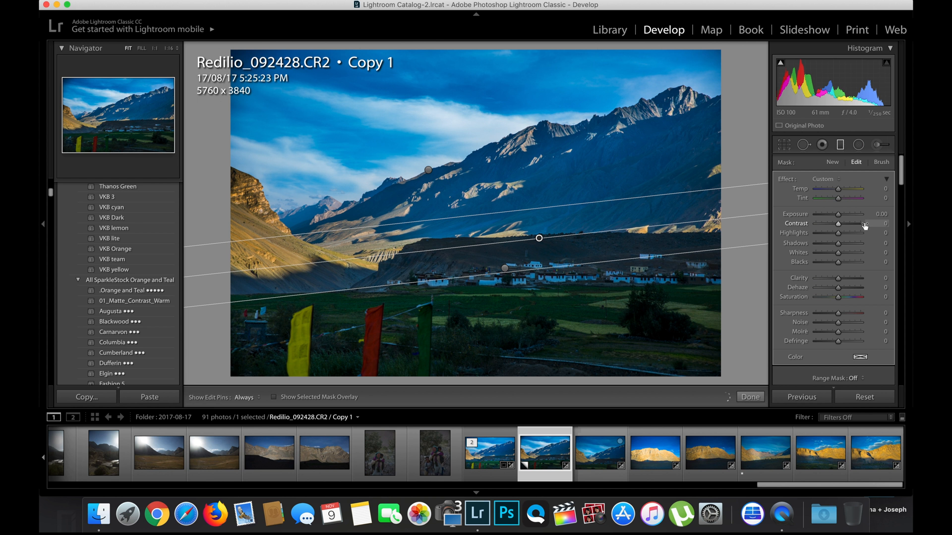
pyautogui.moveTo(837, 243); pyautogui.dragTo(839, 214)
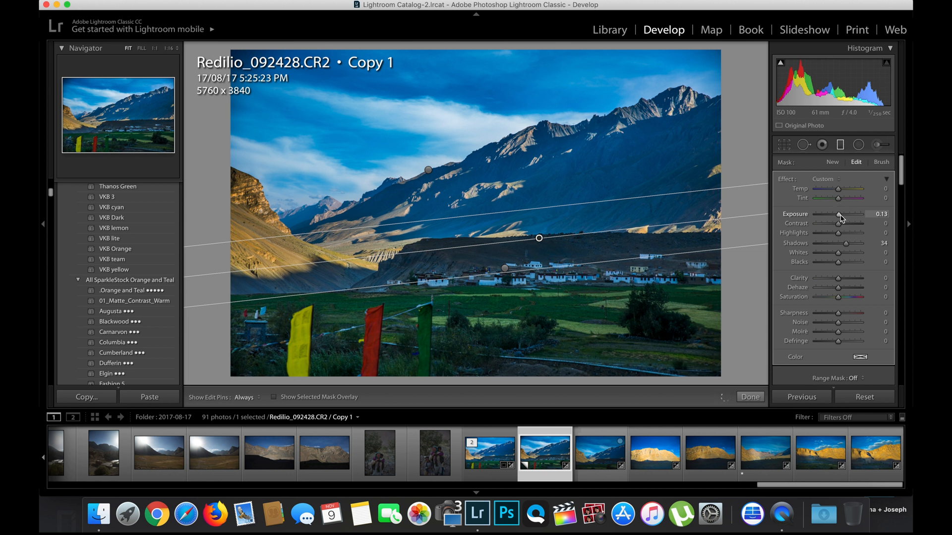
pyautogui.moveTo(539, 238); pyautogui.dragTo(539, 229)
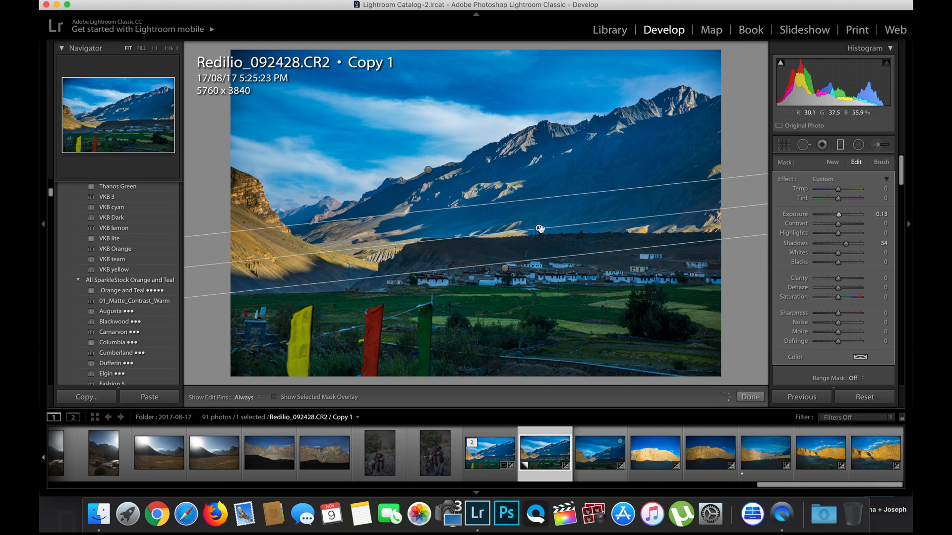
pyautogui.moveTo(540, 229)
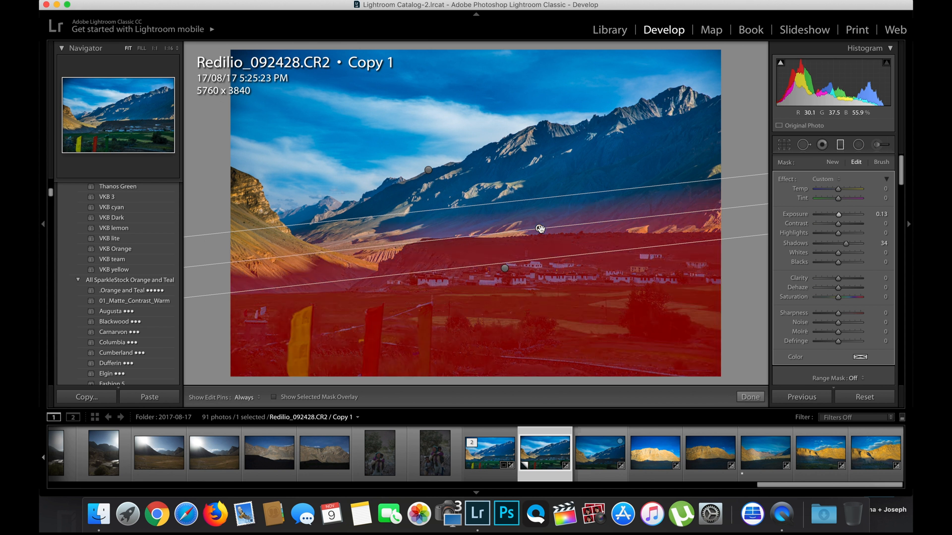
pyautogui.click(751, 397)
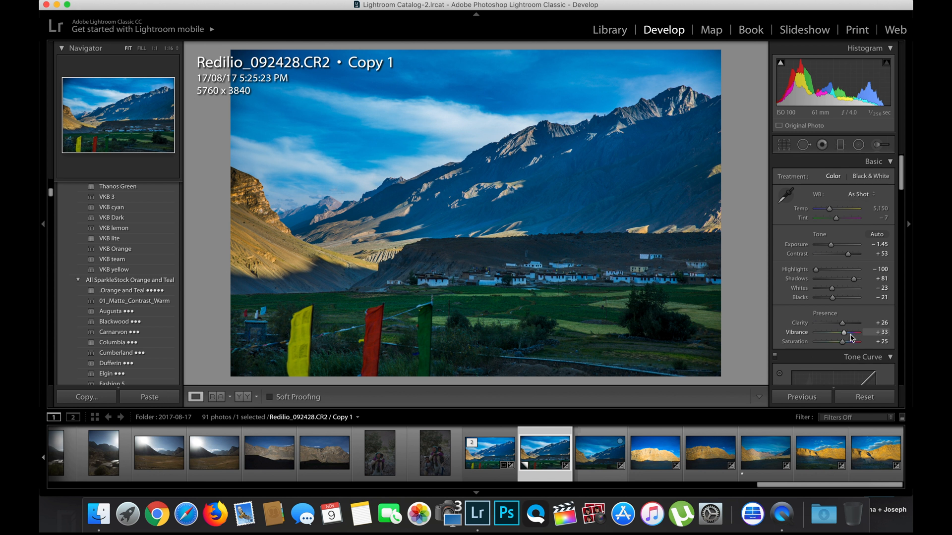
# Reset the photo's develop settings and toggle the before/after view to compare the versions
pyautogui.click(873, 401)
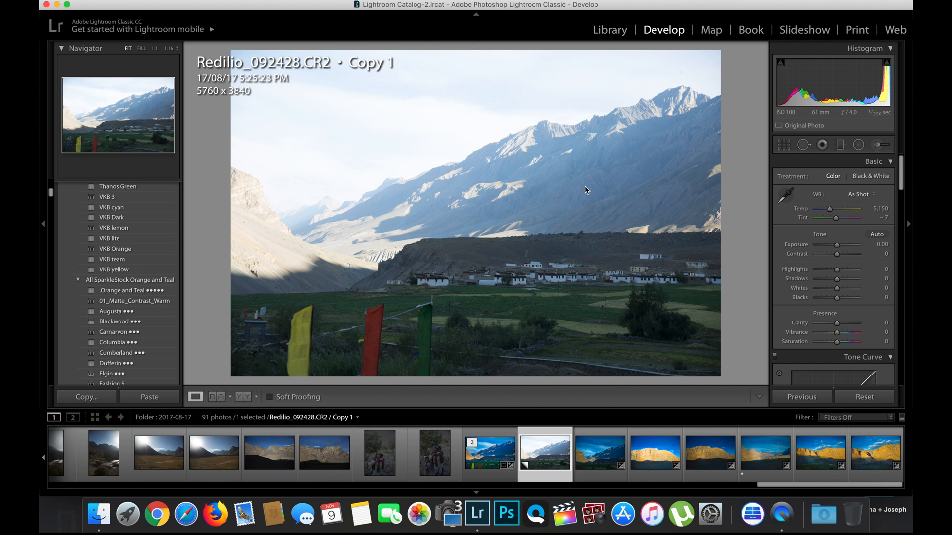
pyautogui.press('\\')
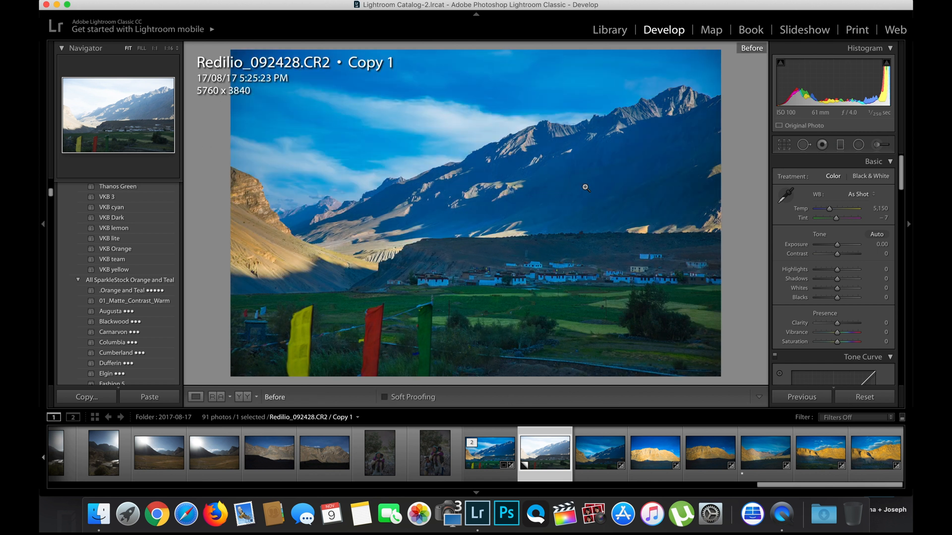
pyautogui.press('\\')
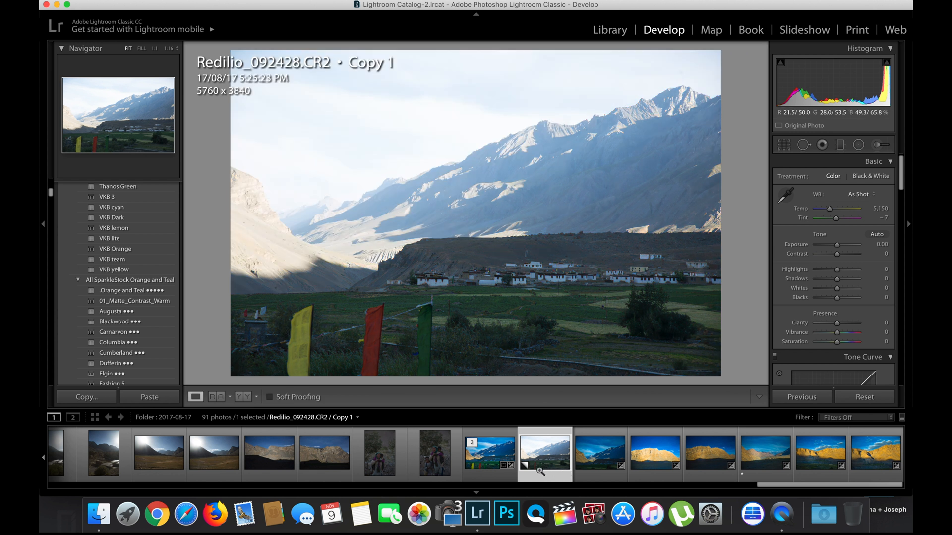
pyautogui.press('\\')
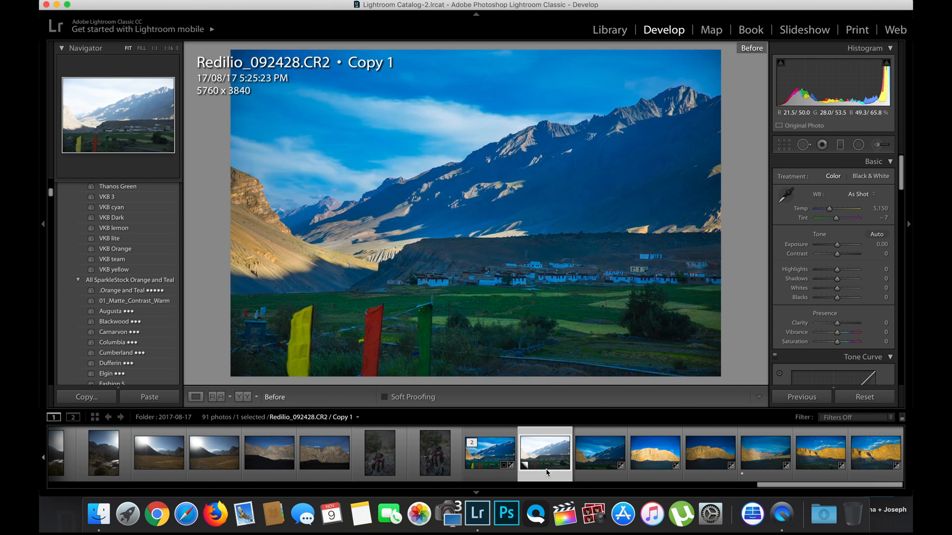
pyautogui.rightClick(545, 468)
pyautogui.click(544, 467)
pyautogui.rightClick(545, 467)
pyautogui.click(545, 467)
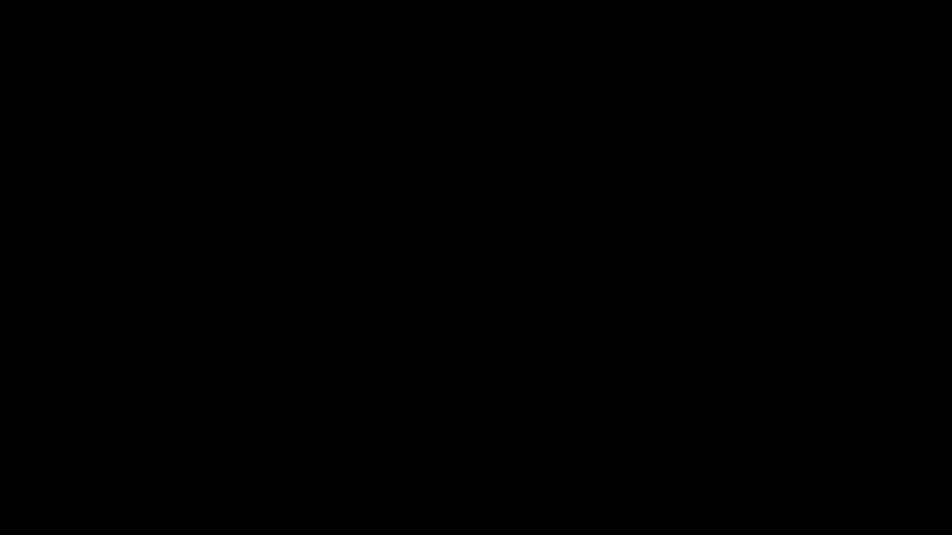